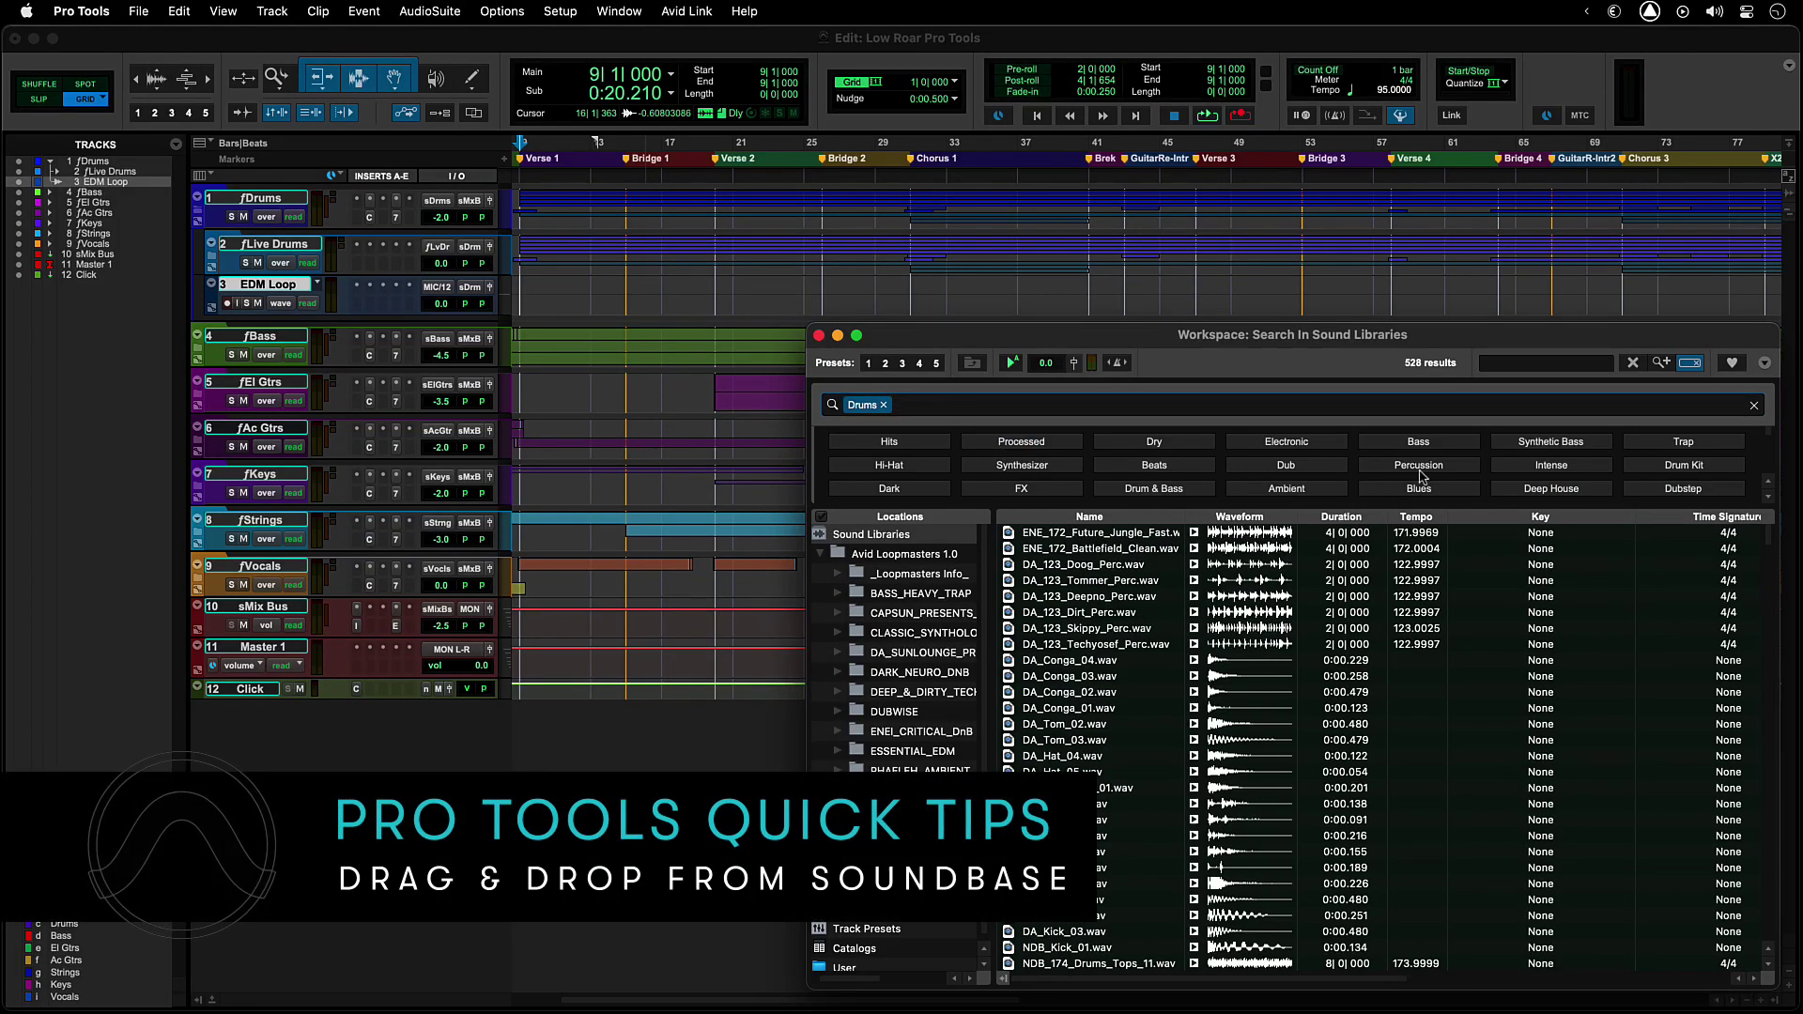
Step: Filter Soundbase by the Drum Kit tag and place Trippy Dubby on the EDM Loop track
click(1637, 468)
click(1079, 563)
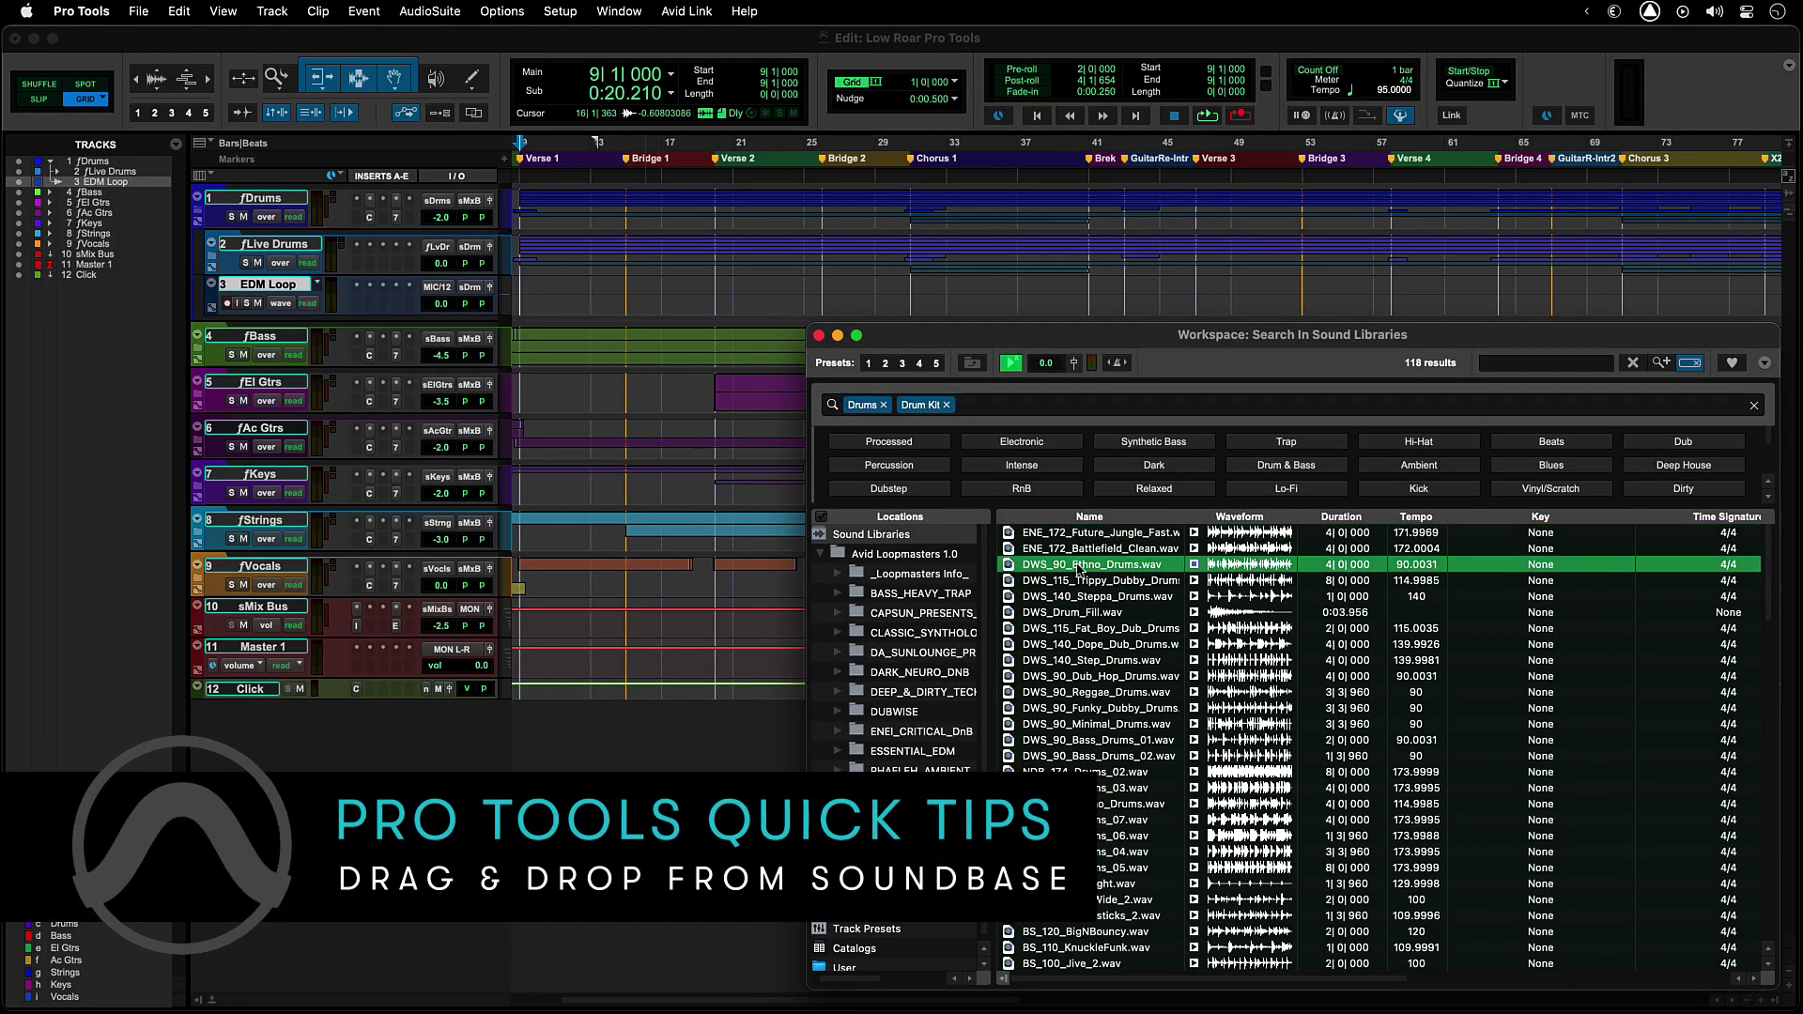
click(1078, 582)
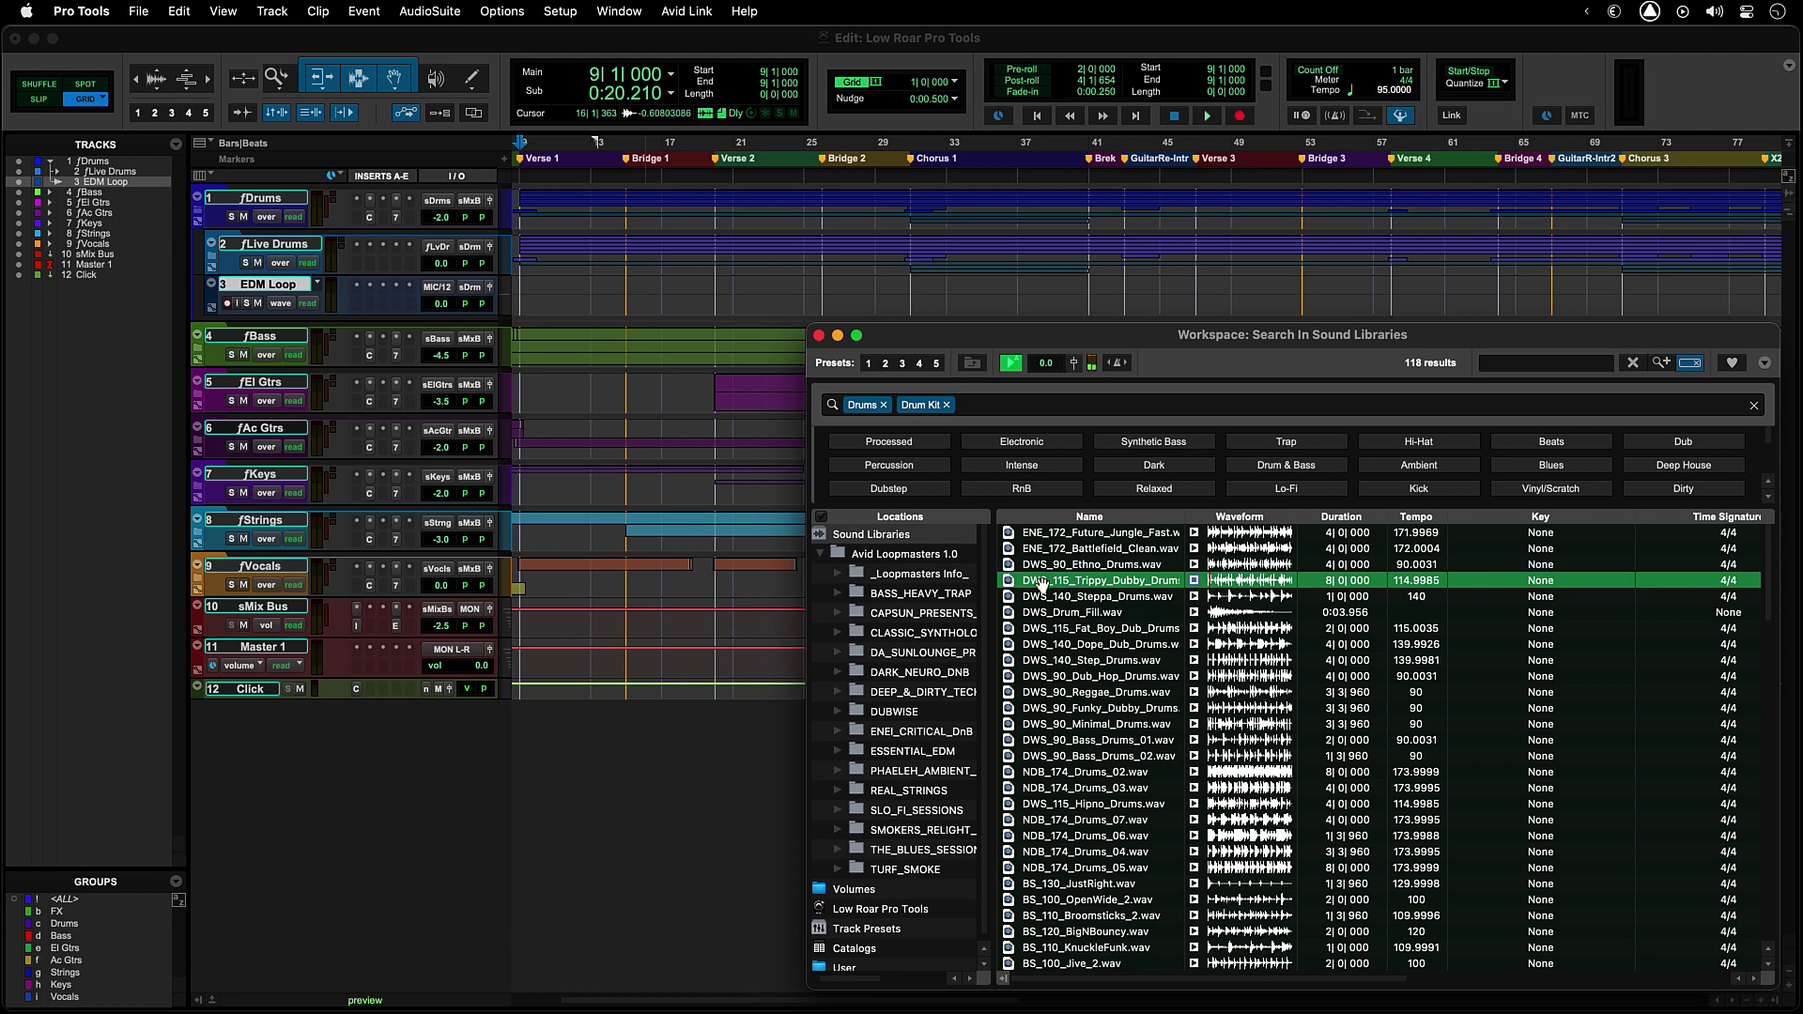
drag(1041, 587, 581, 288)
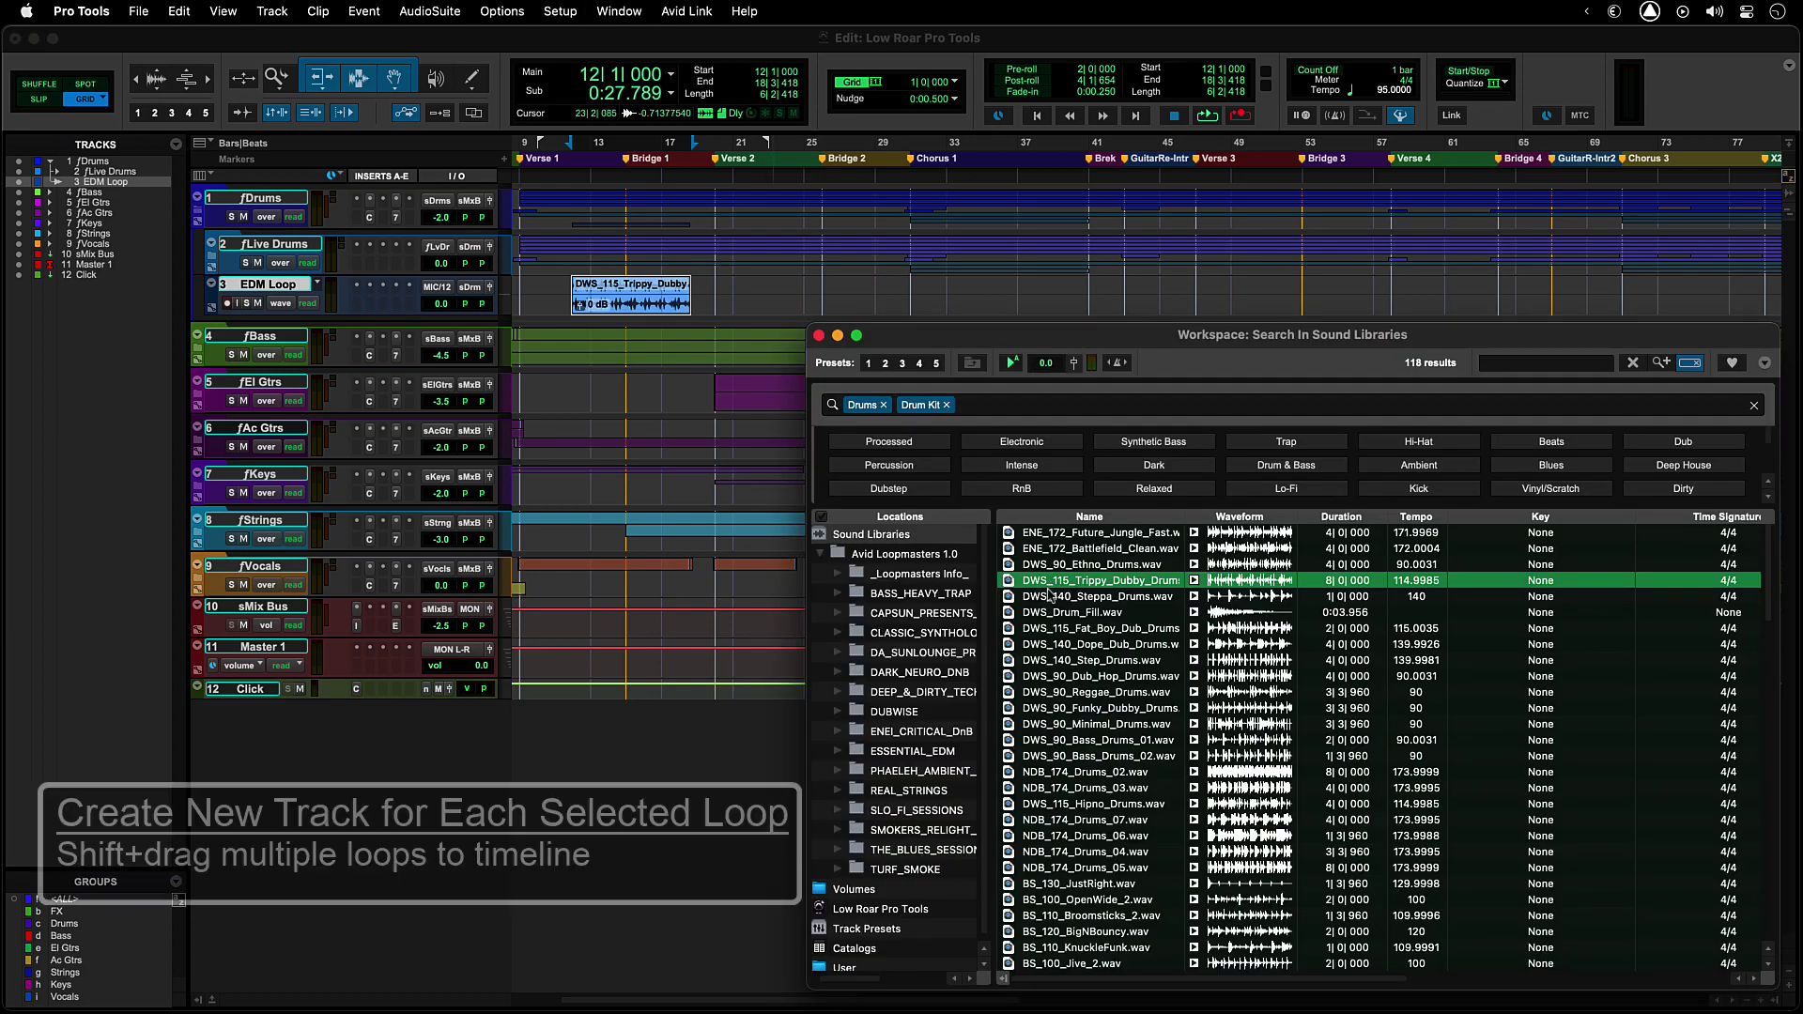
Step: Drop Steppa Drums and Drum Fill together onto new tracks, one per loop
click(1050, 597)
shift+click(1050, 614)
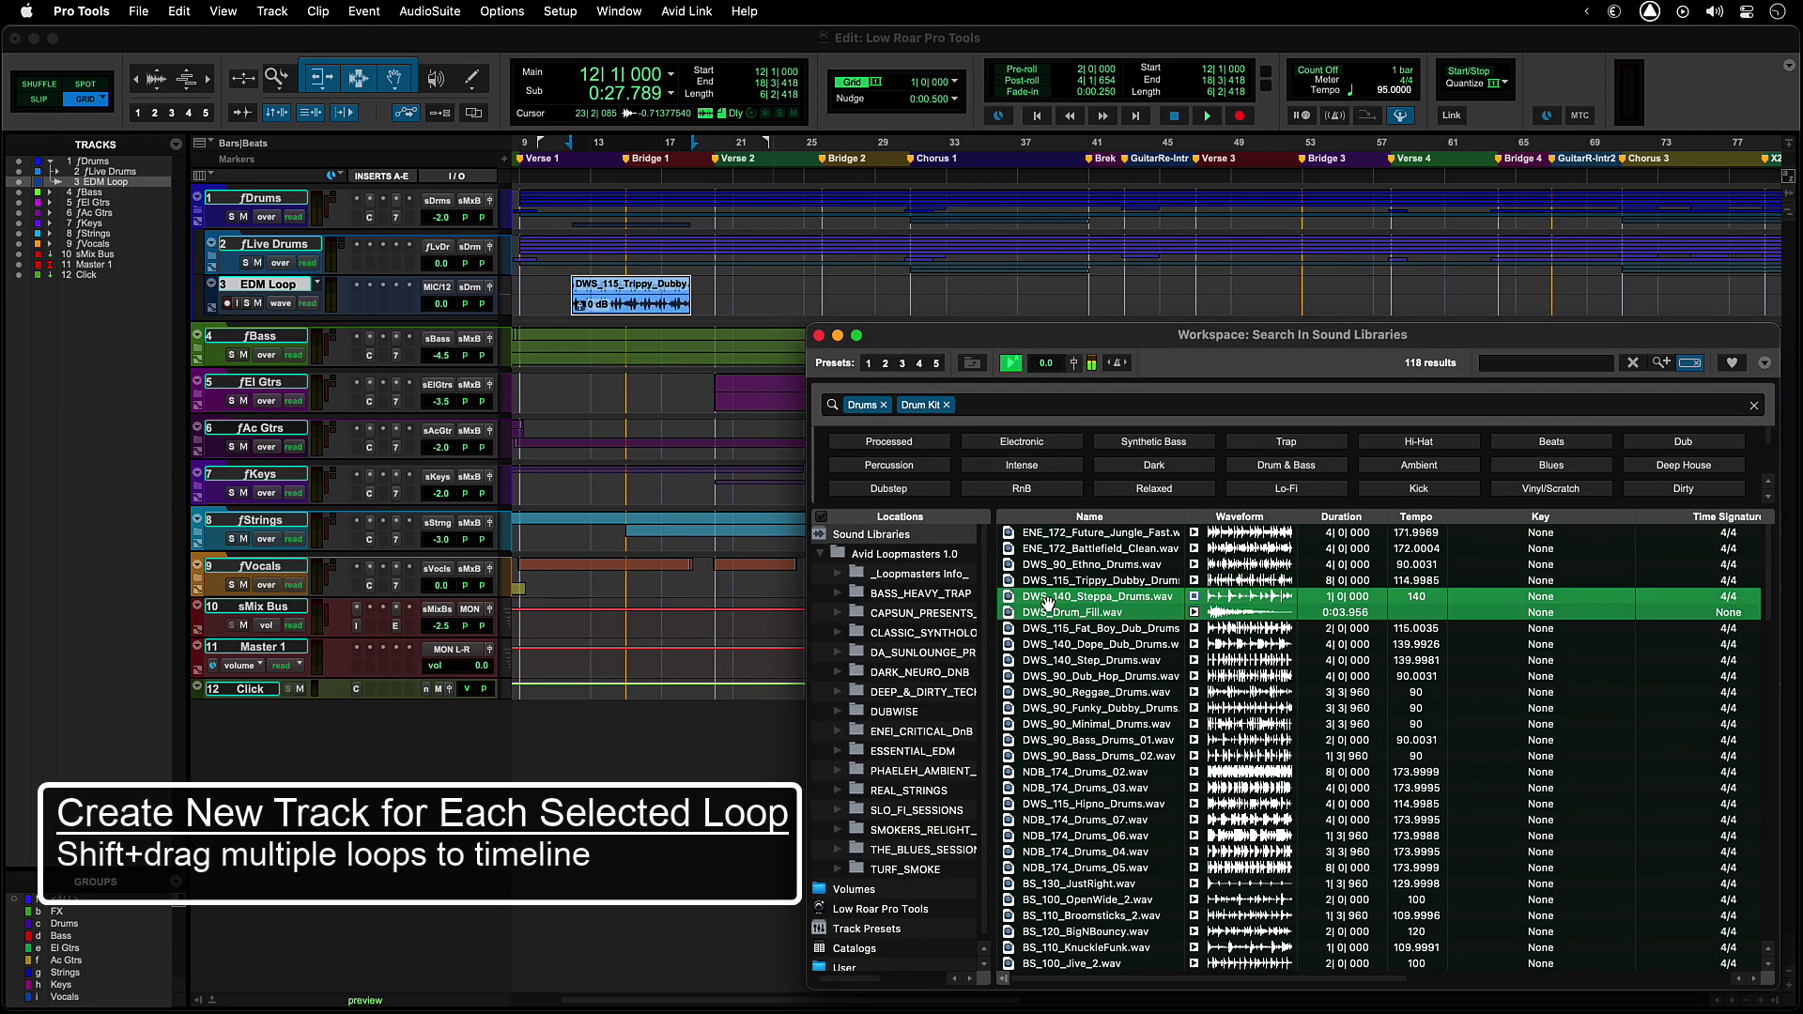
drag(963, 590, 634, 517)
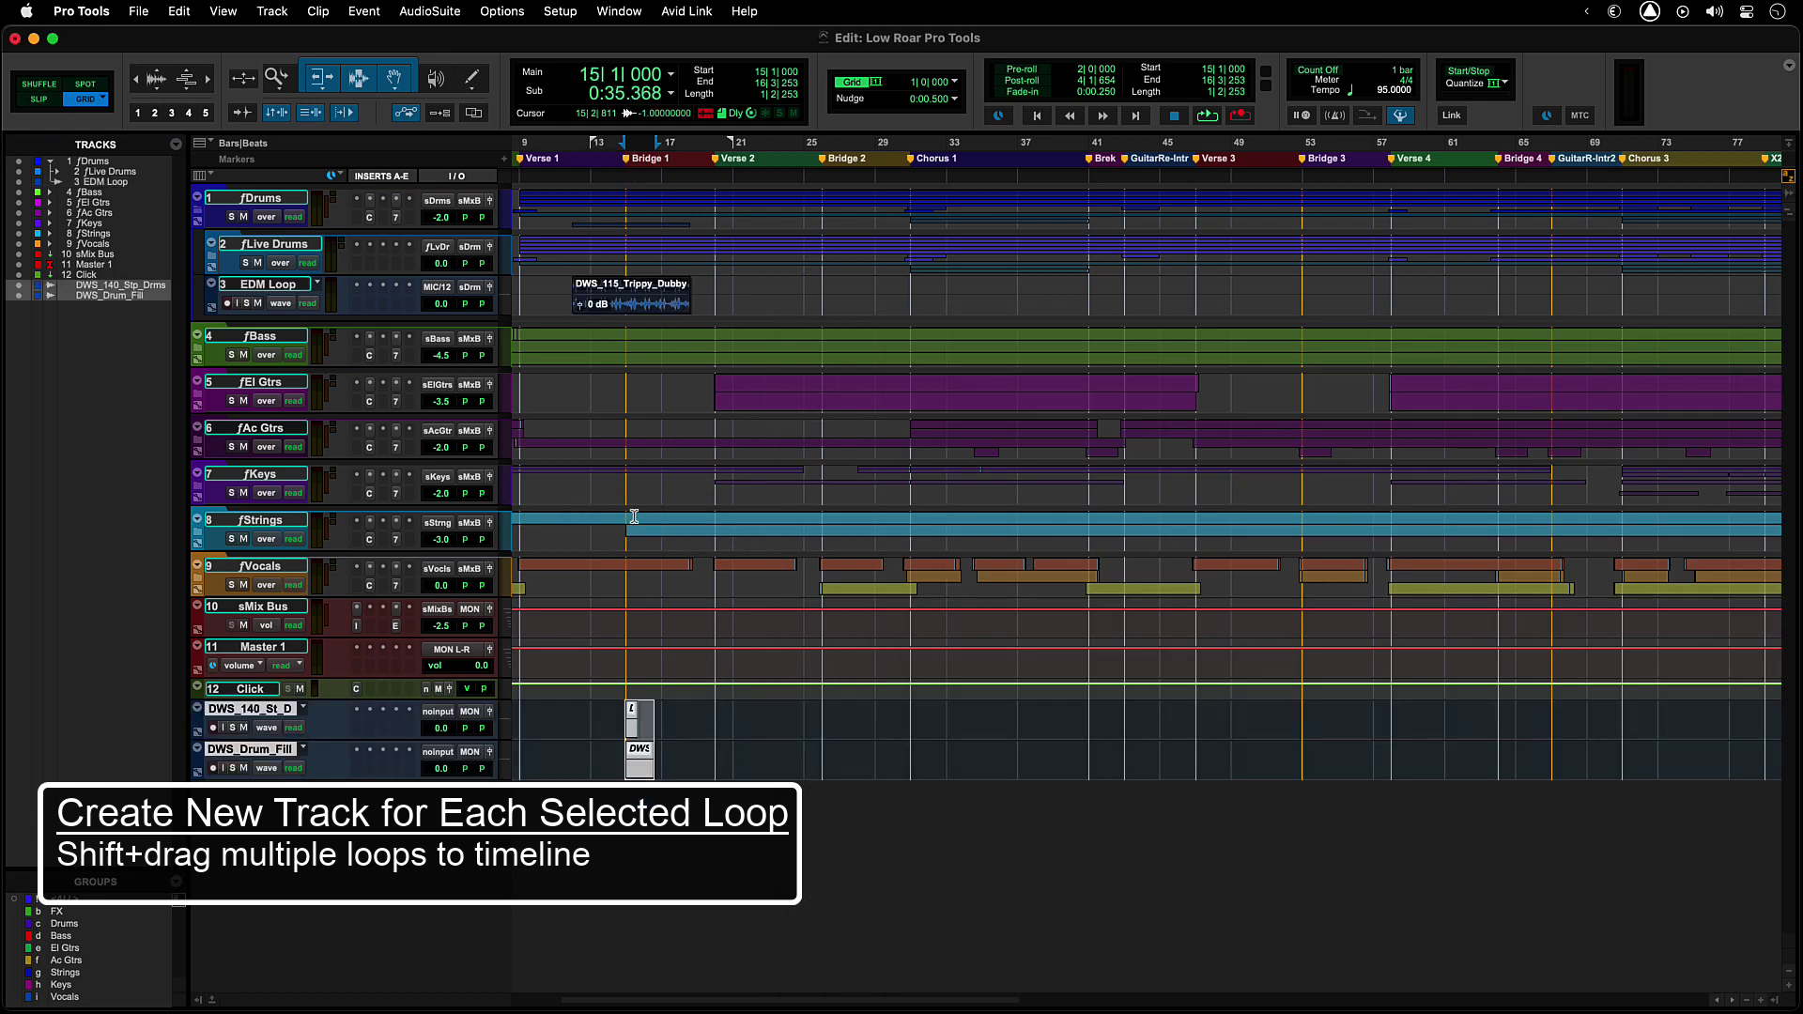
key(alt+semicolon)
Step: Drag DWS_140_Step_Drums and DWS_90_Bass_Drums_01 onto two new tracks
click(1032, 657)
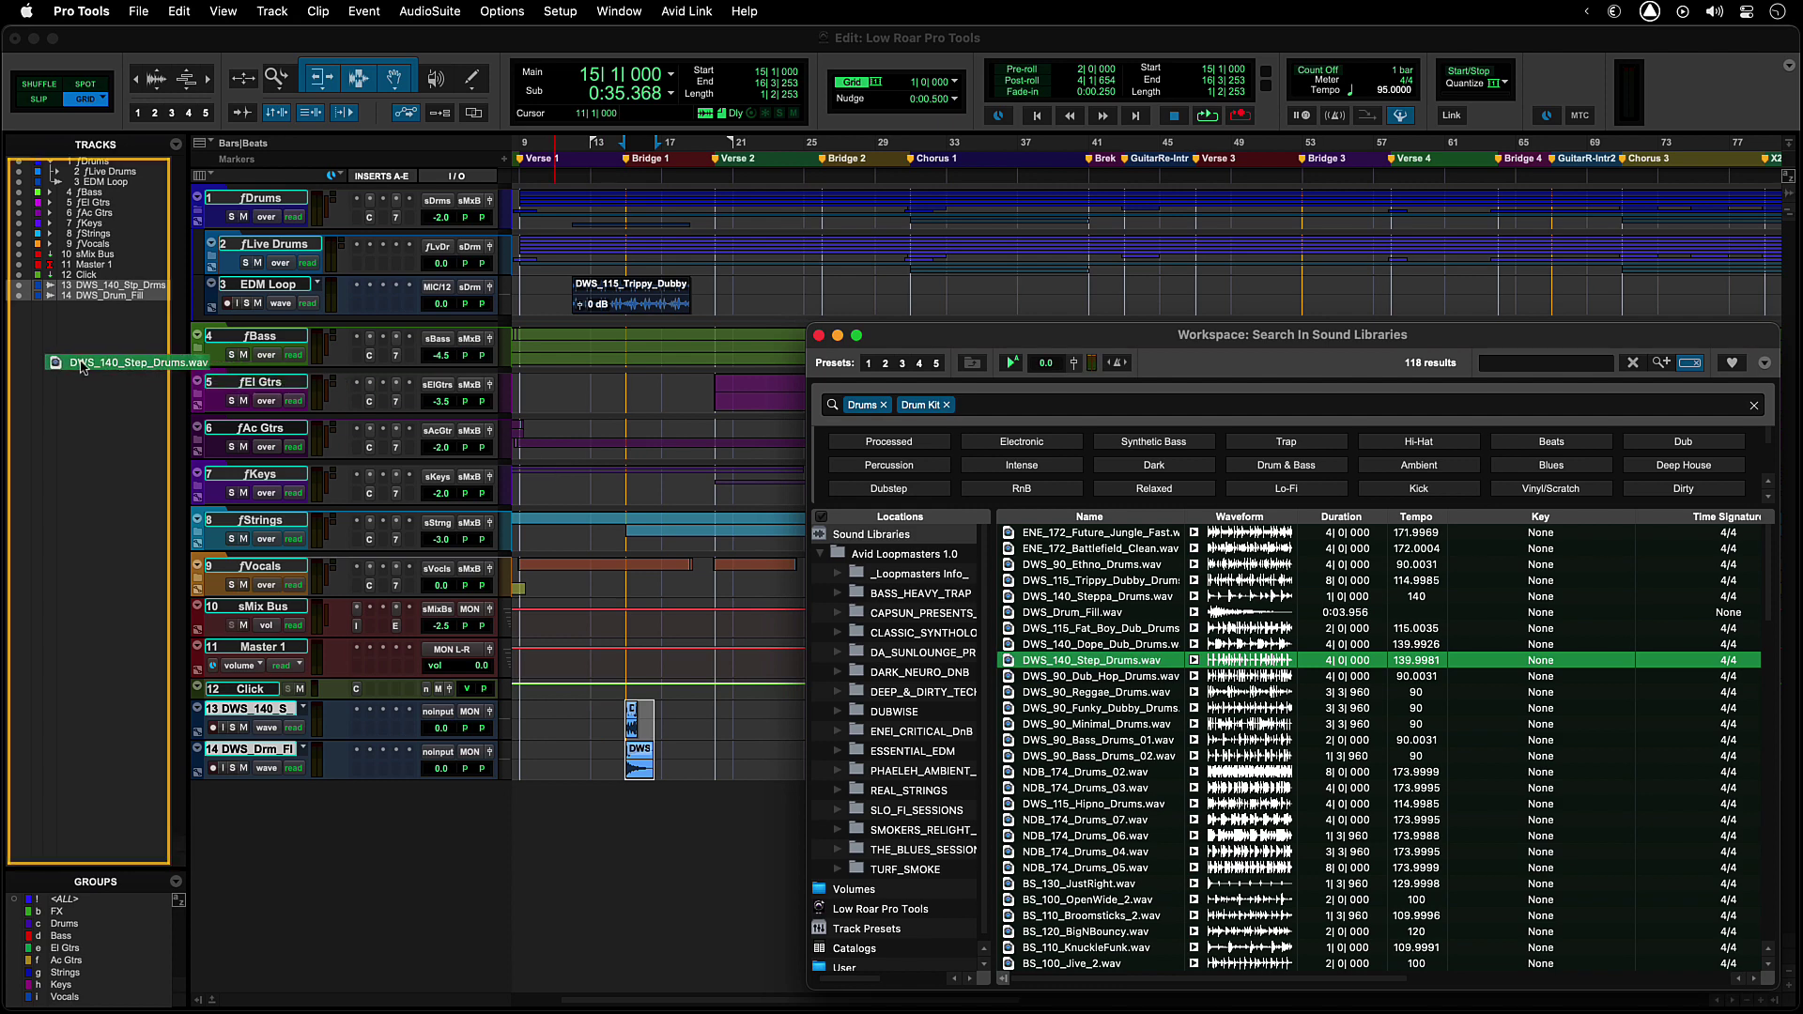
drag(774, 540, 80, 367)
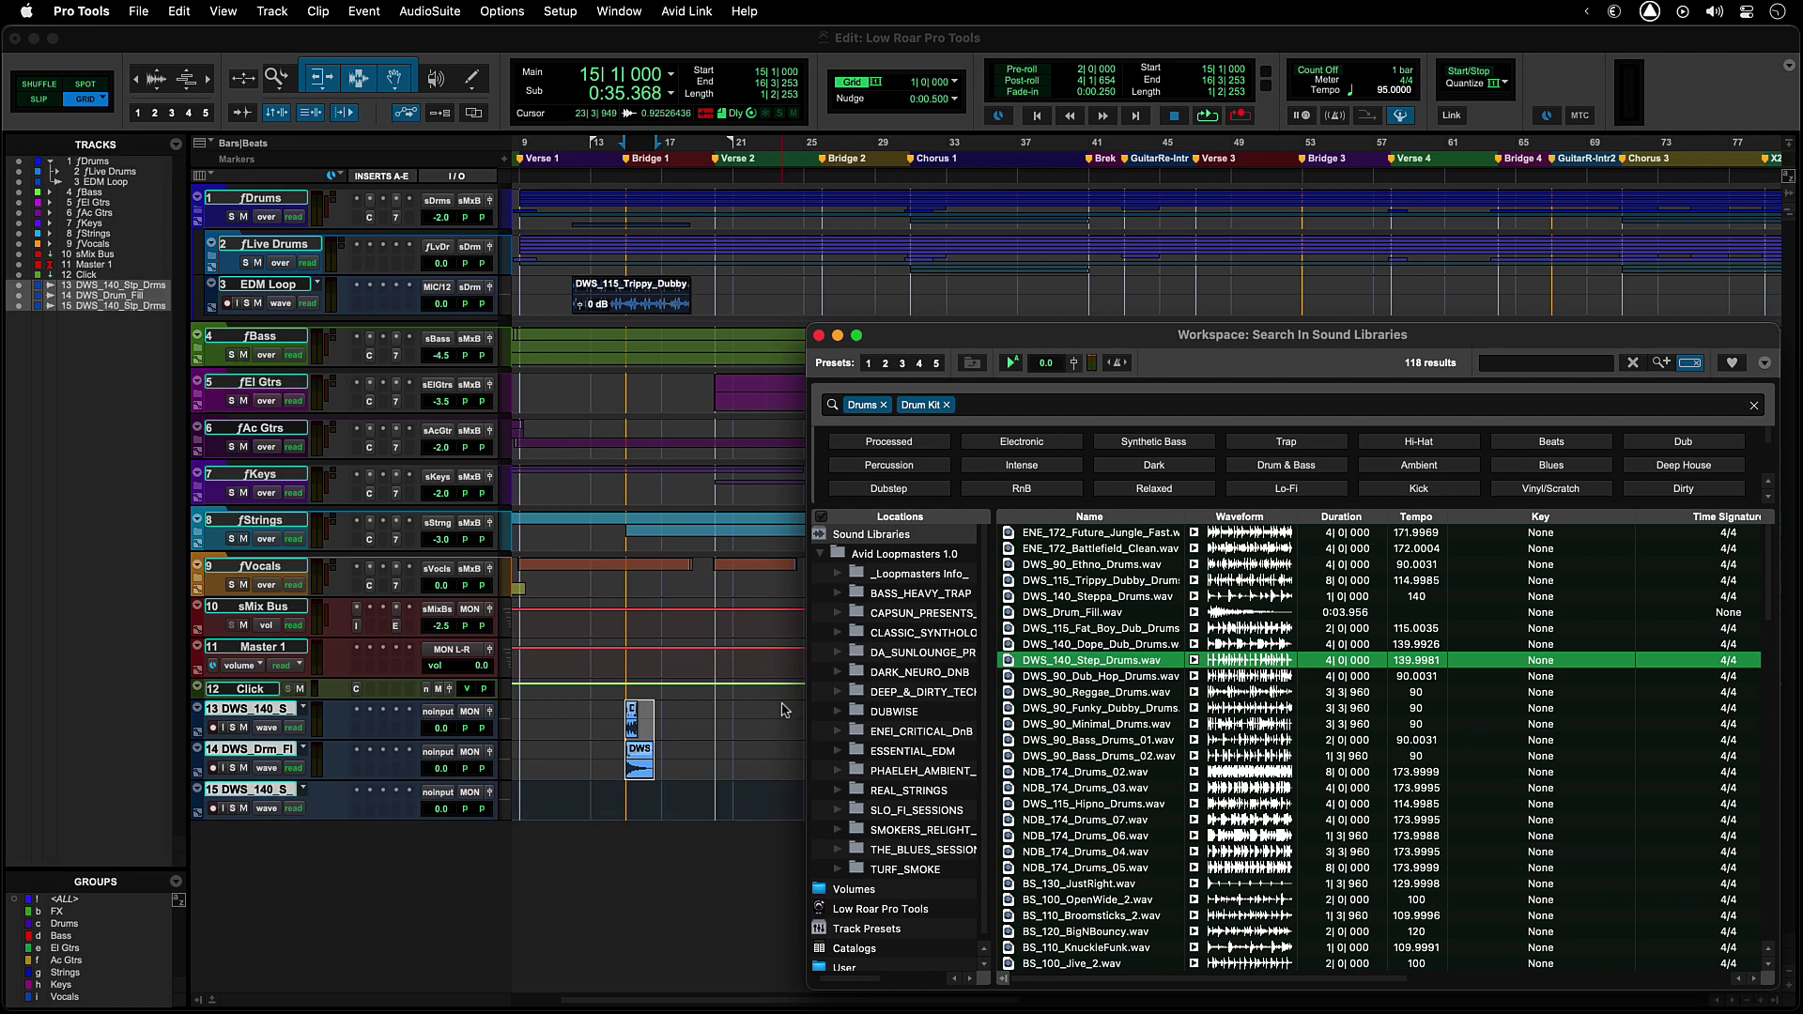
drag(1076, 743, 690, 833)
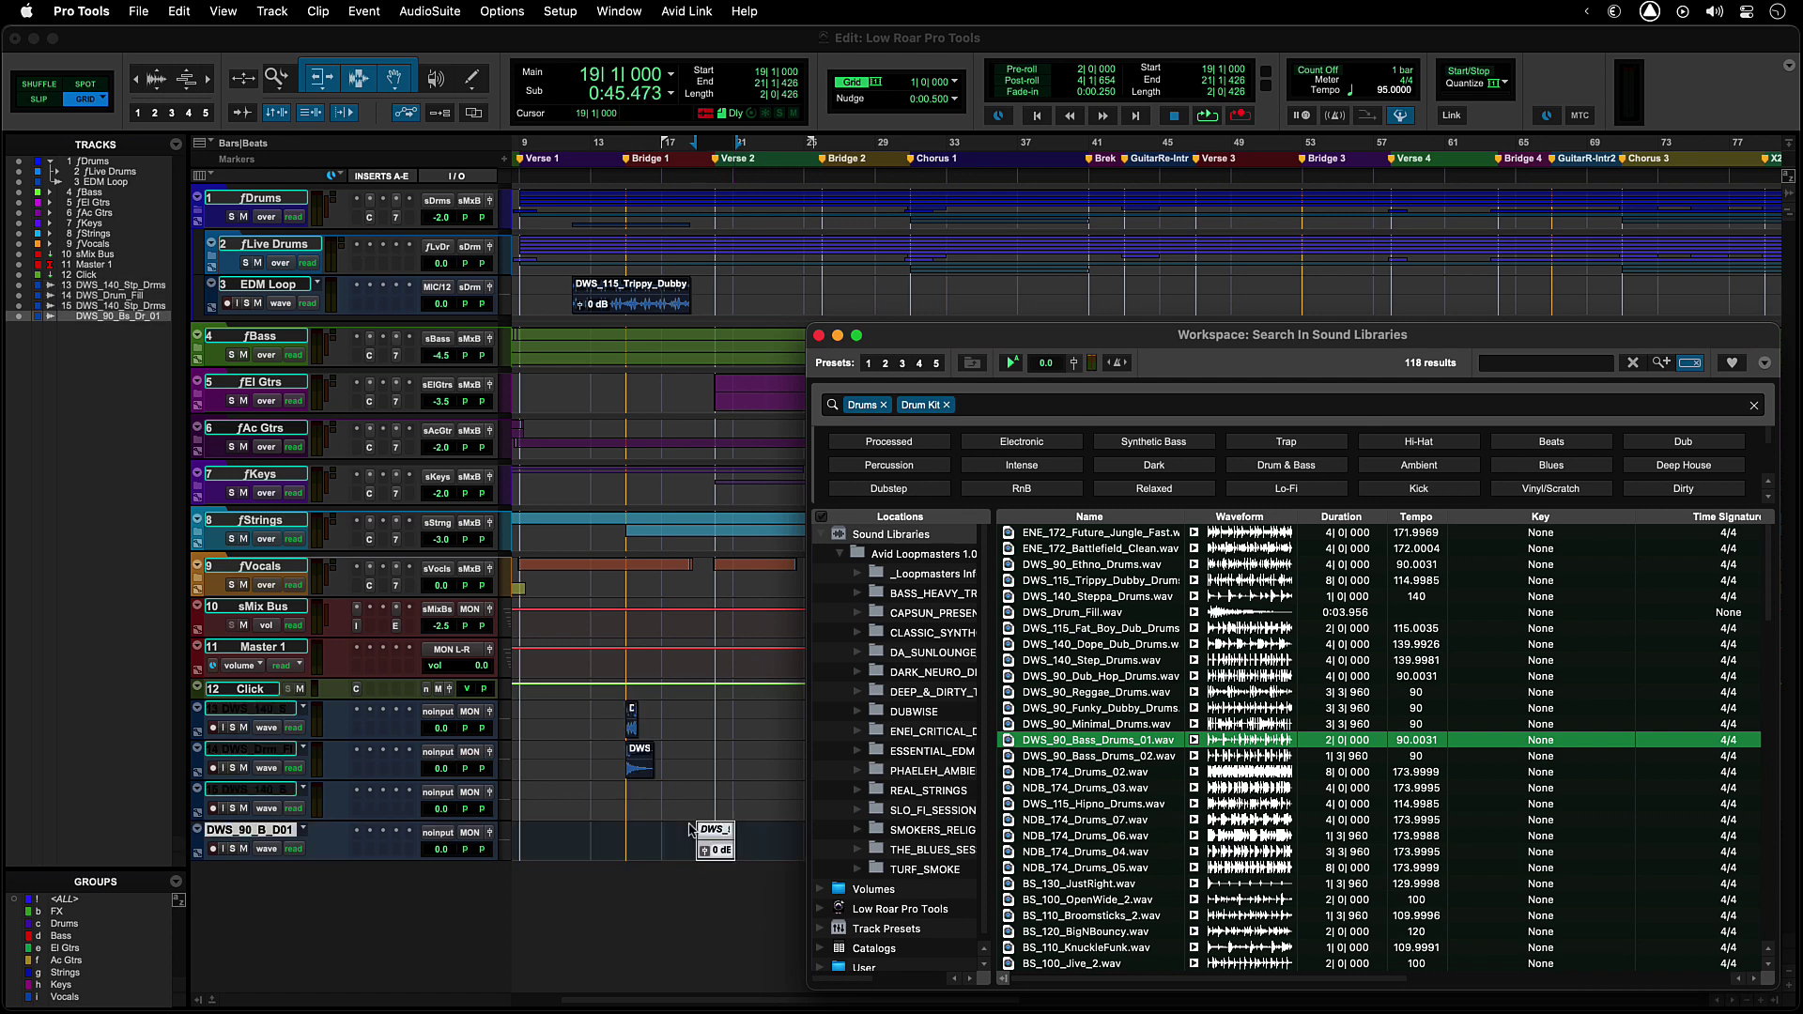
Step: Spot DWS_115_Hipno_Drums to the edit insertion point on track 15, then hide Soundbase
click(536, 798)
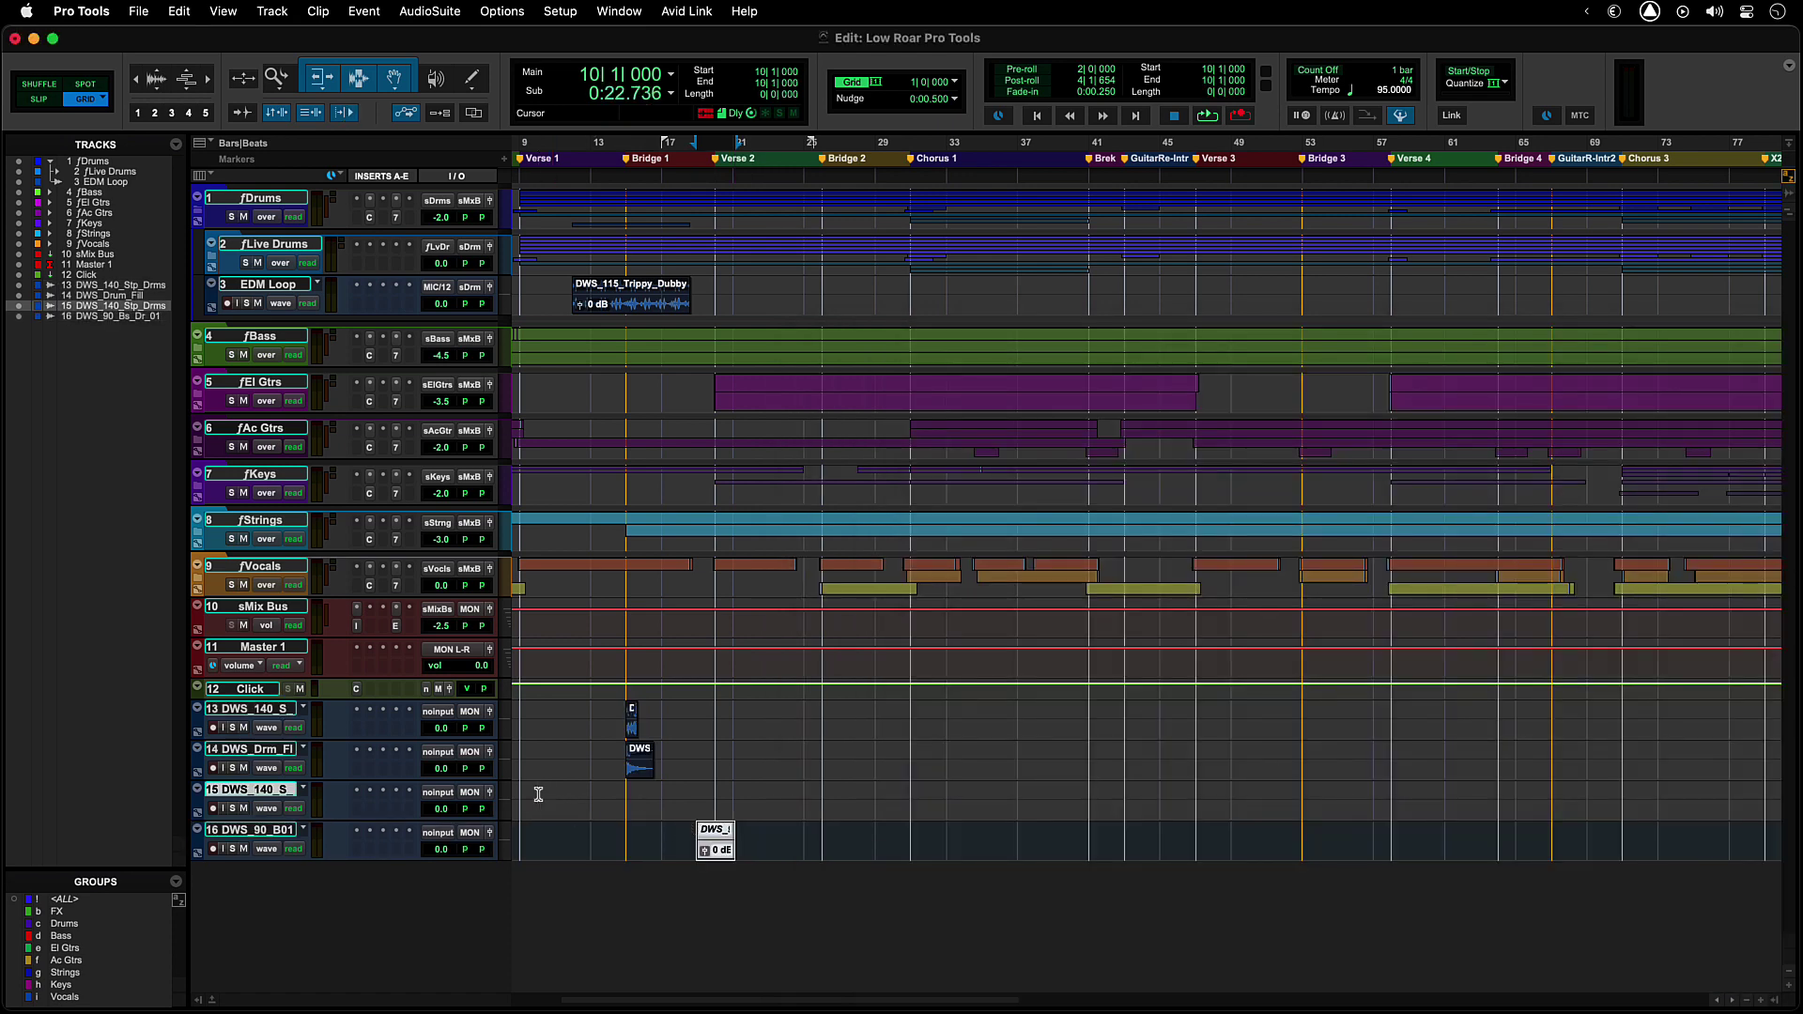
key(alt+semicolon)
click(1115, 810)
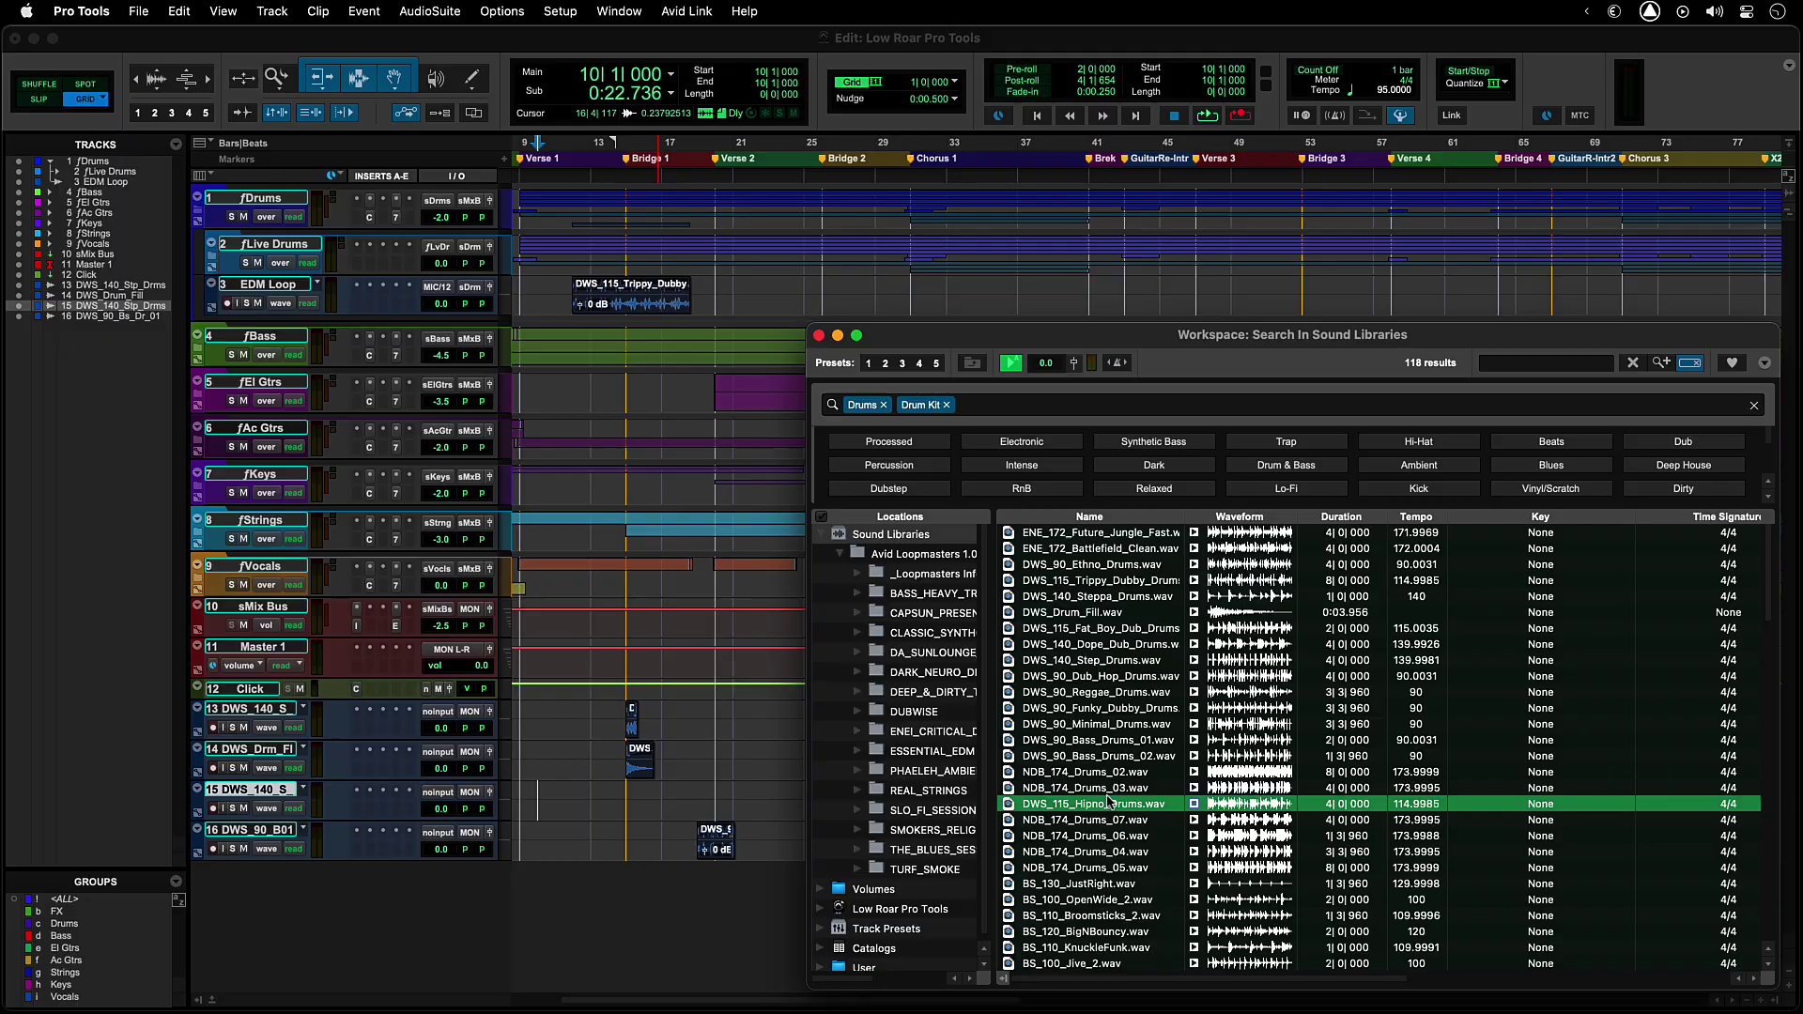
right_click(1112, 802)
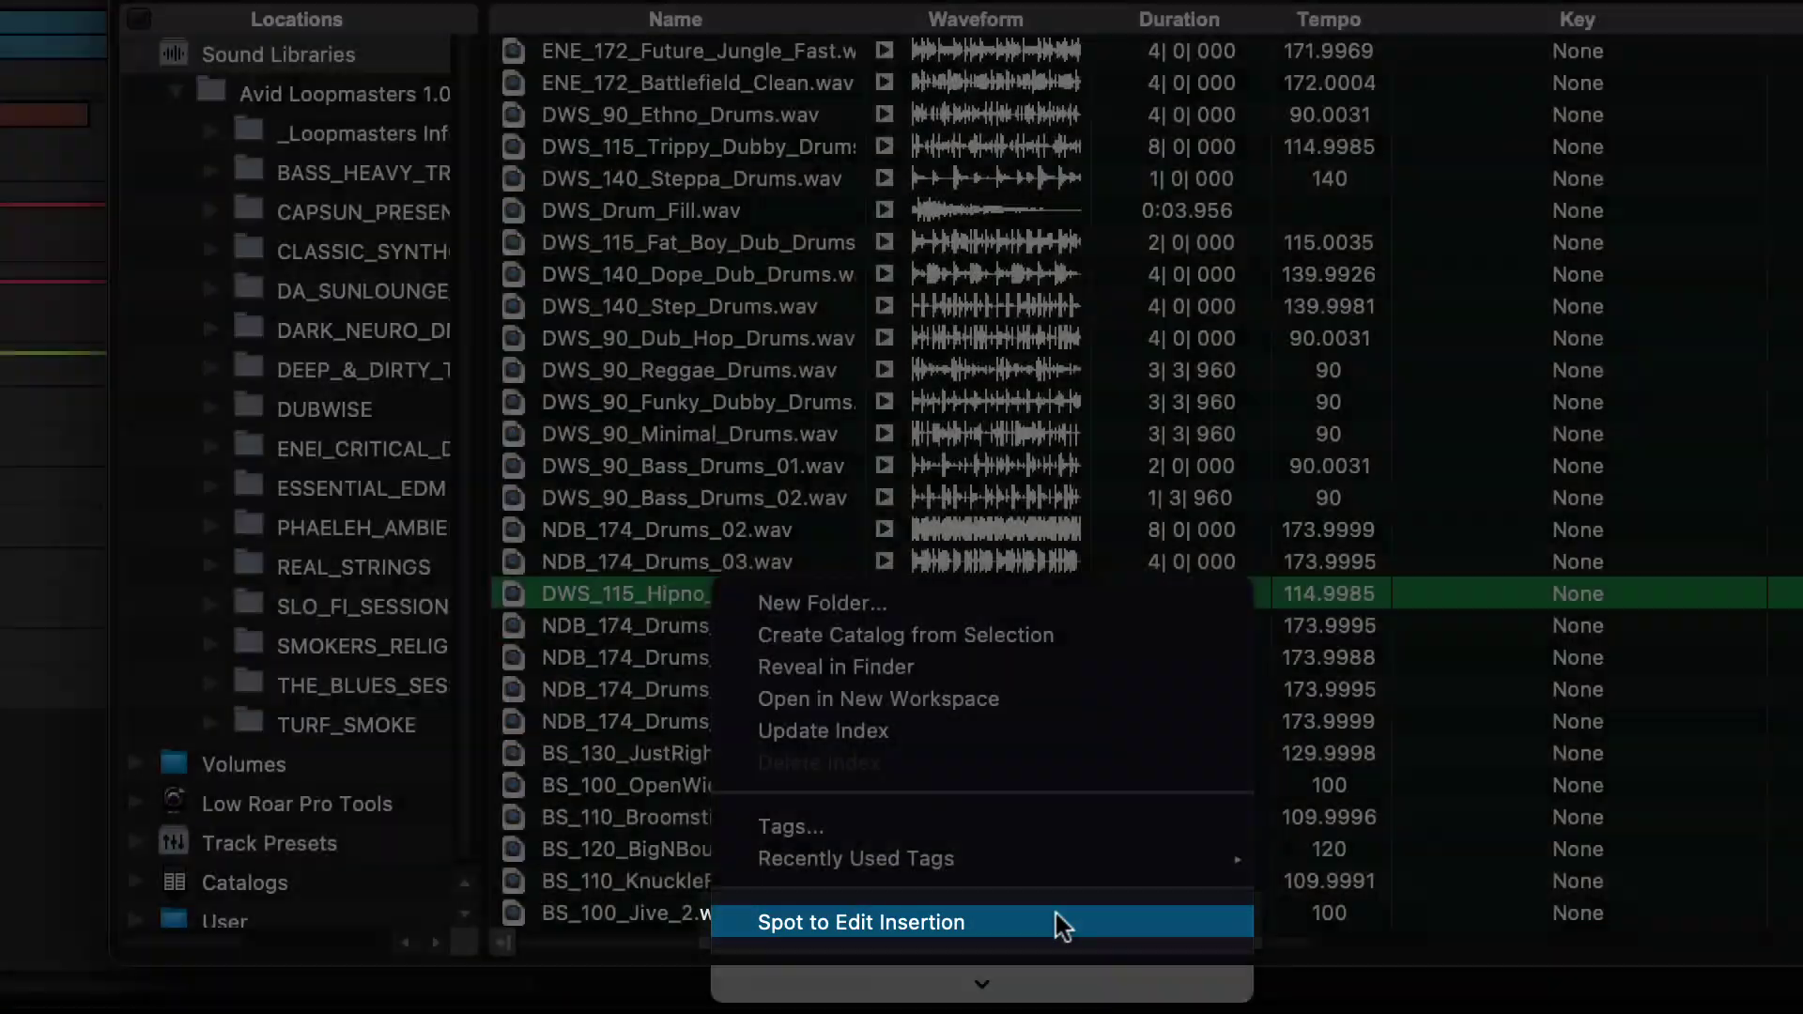
click(1056, 925)
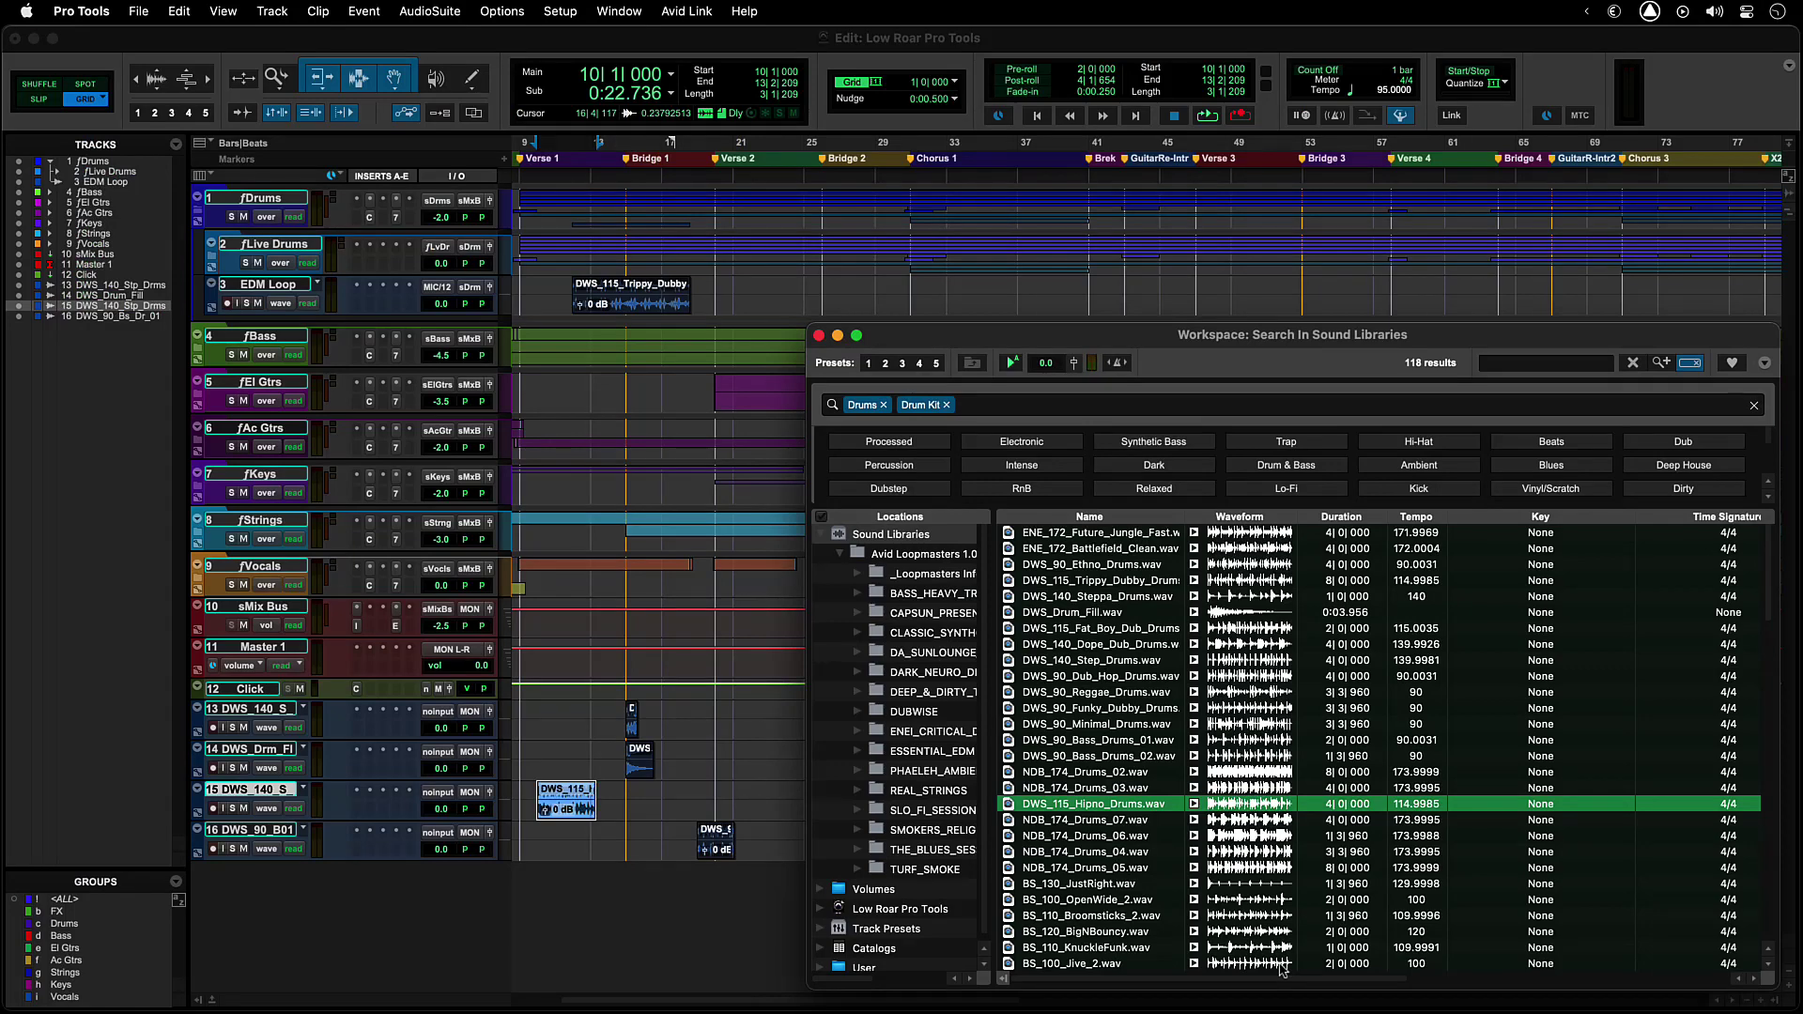
key(alt+j)
key(alt+j)
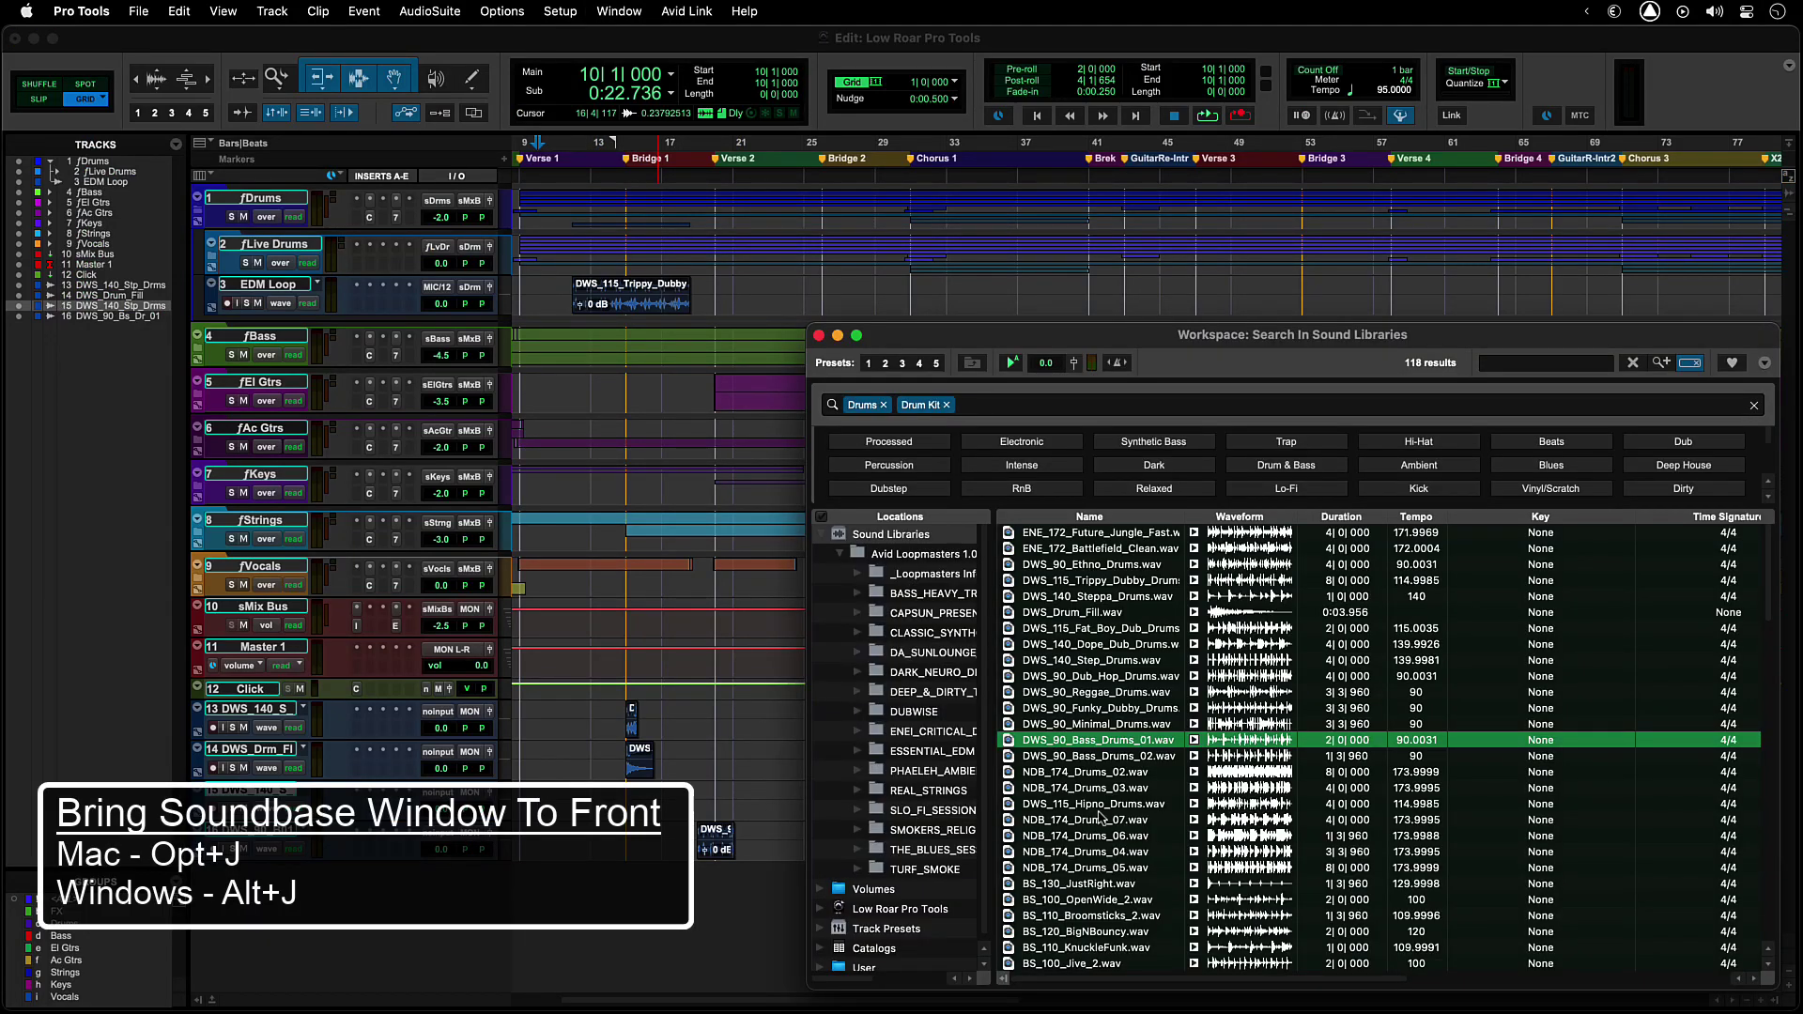
click(1108, 803)
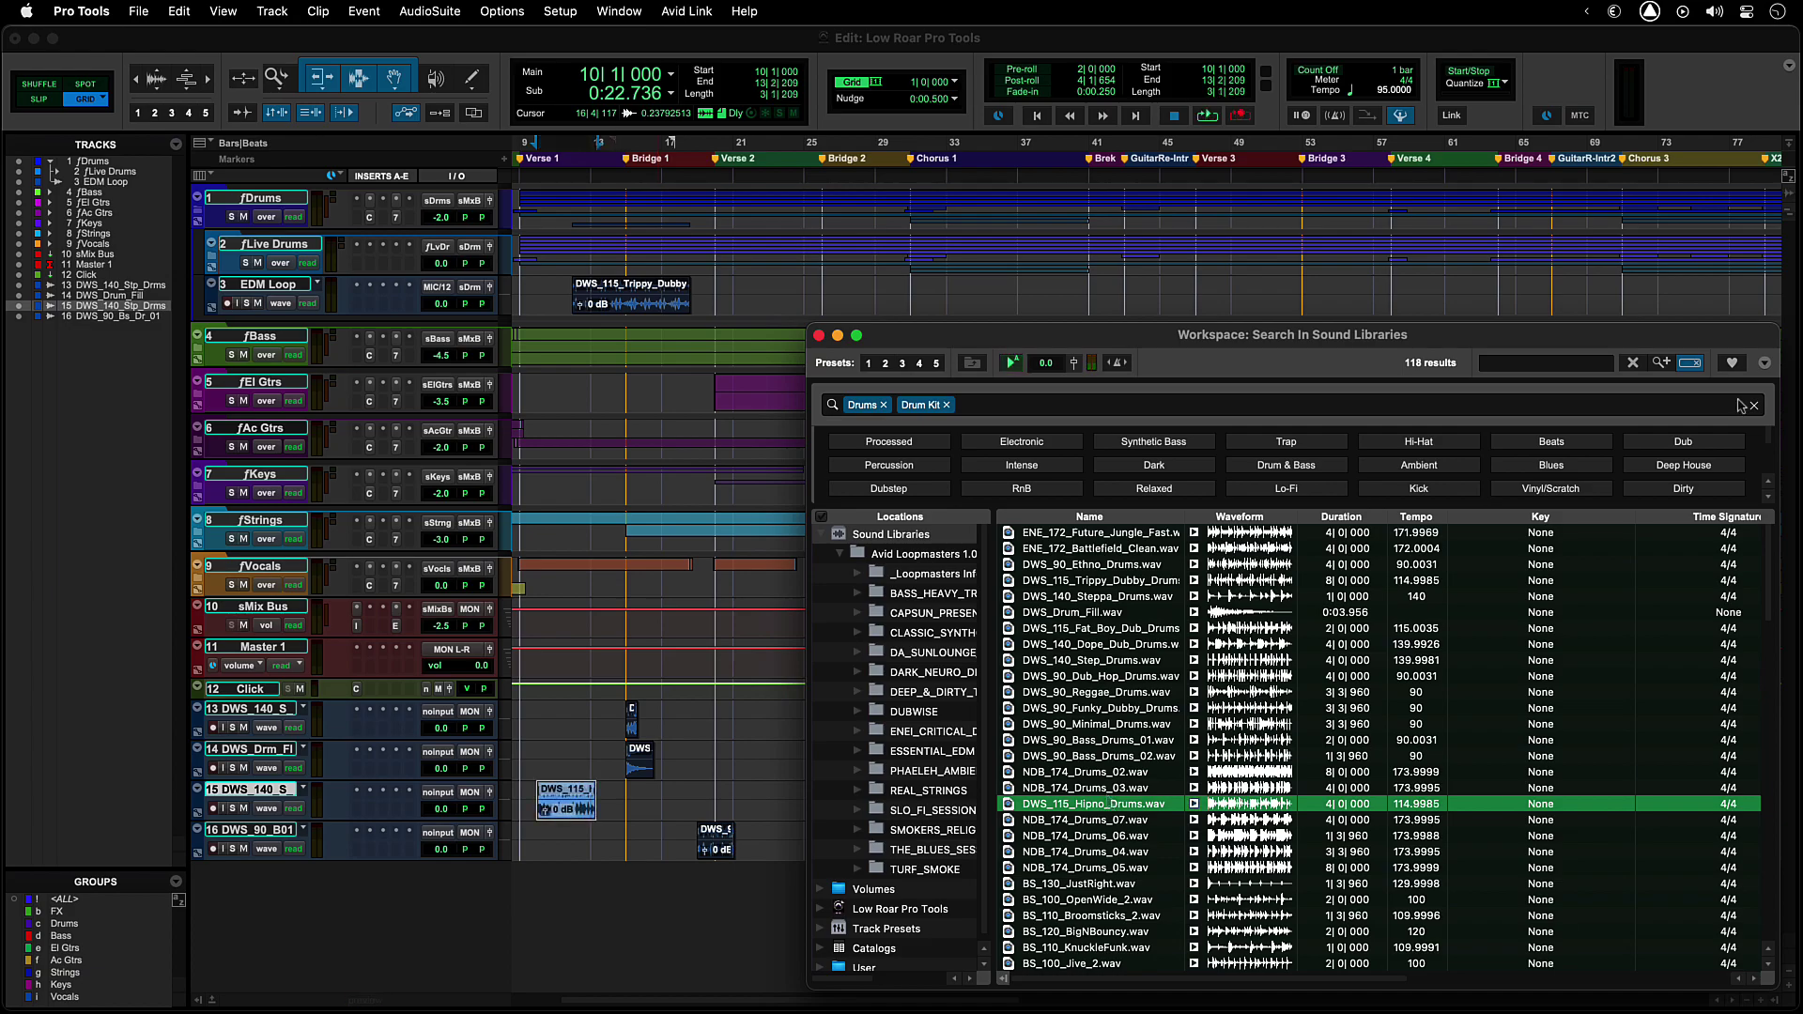
Step: Enable Keep Window On Top, then place Step Drums on track 13 and Funky Dubby Drums on track 14
click(1764, 362)
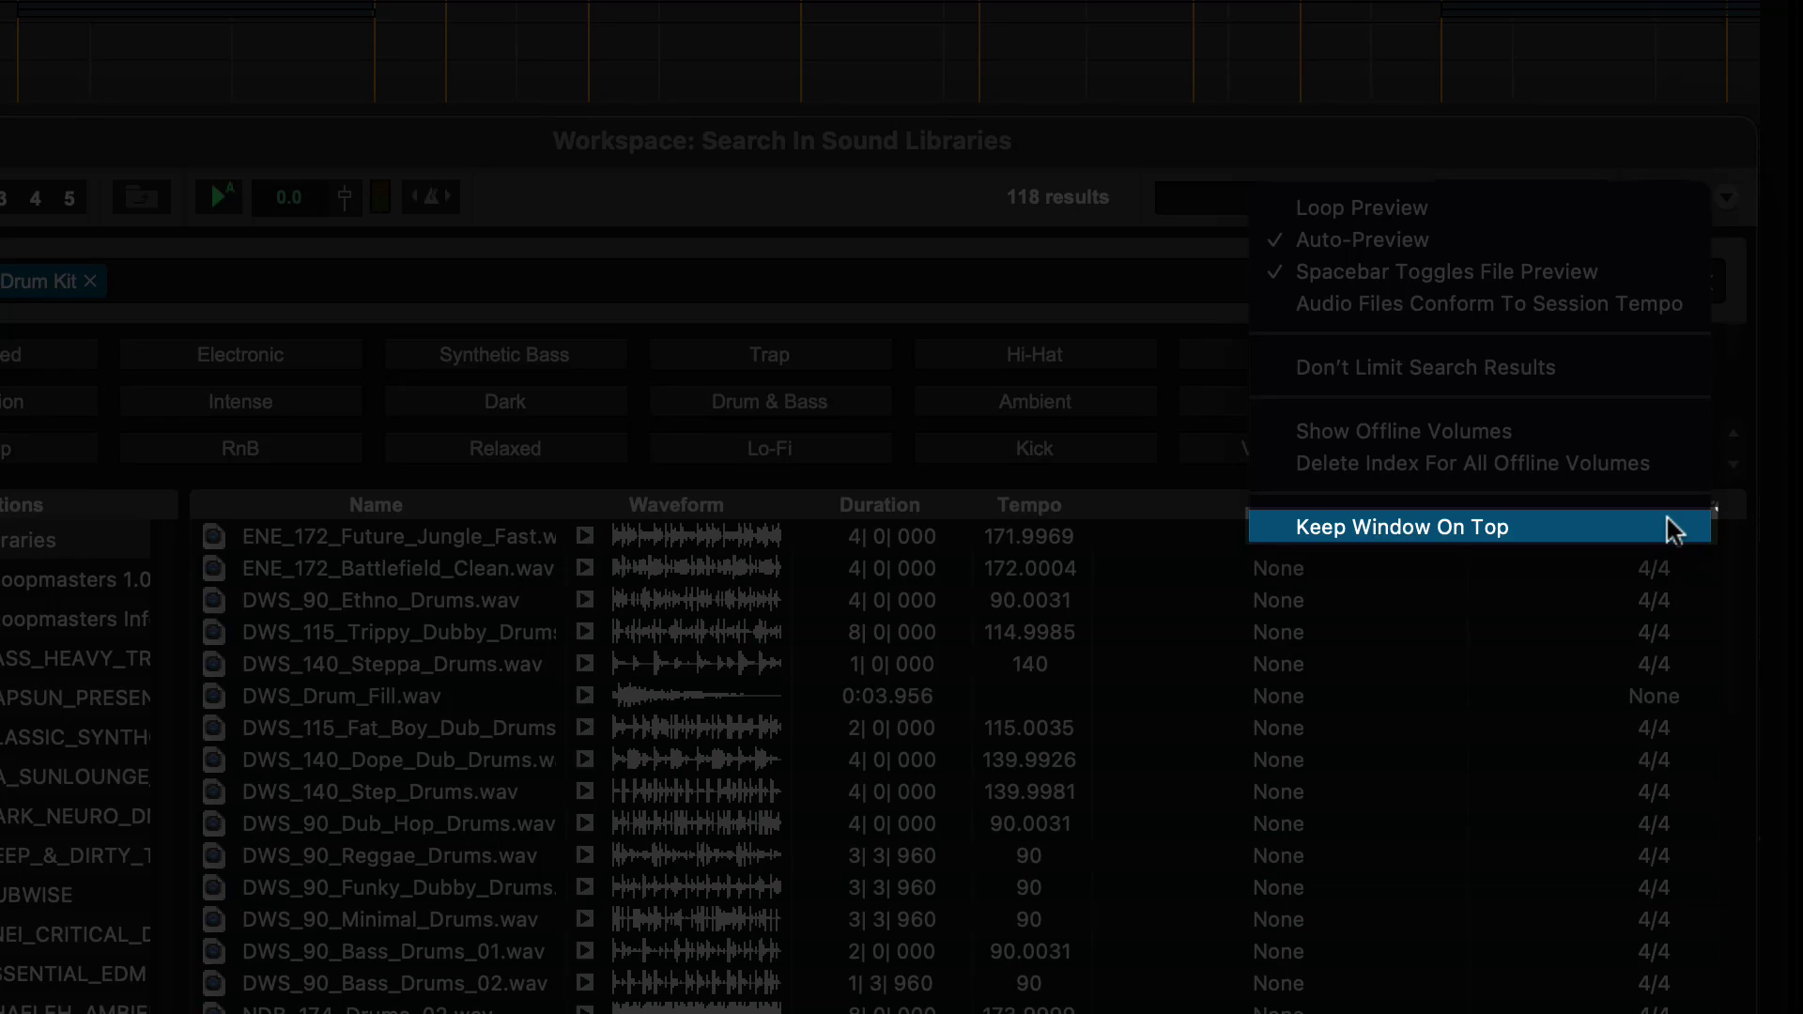
click(1672, 528)
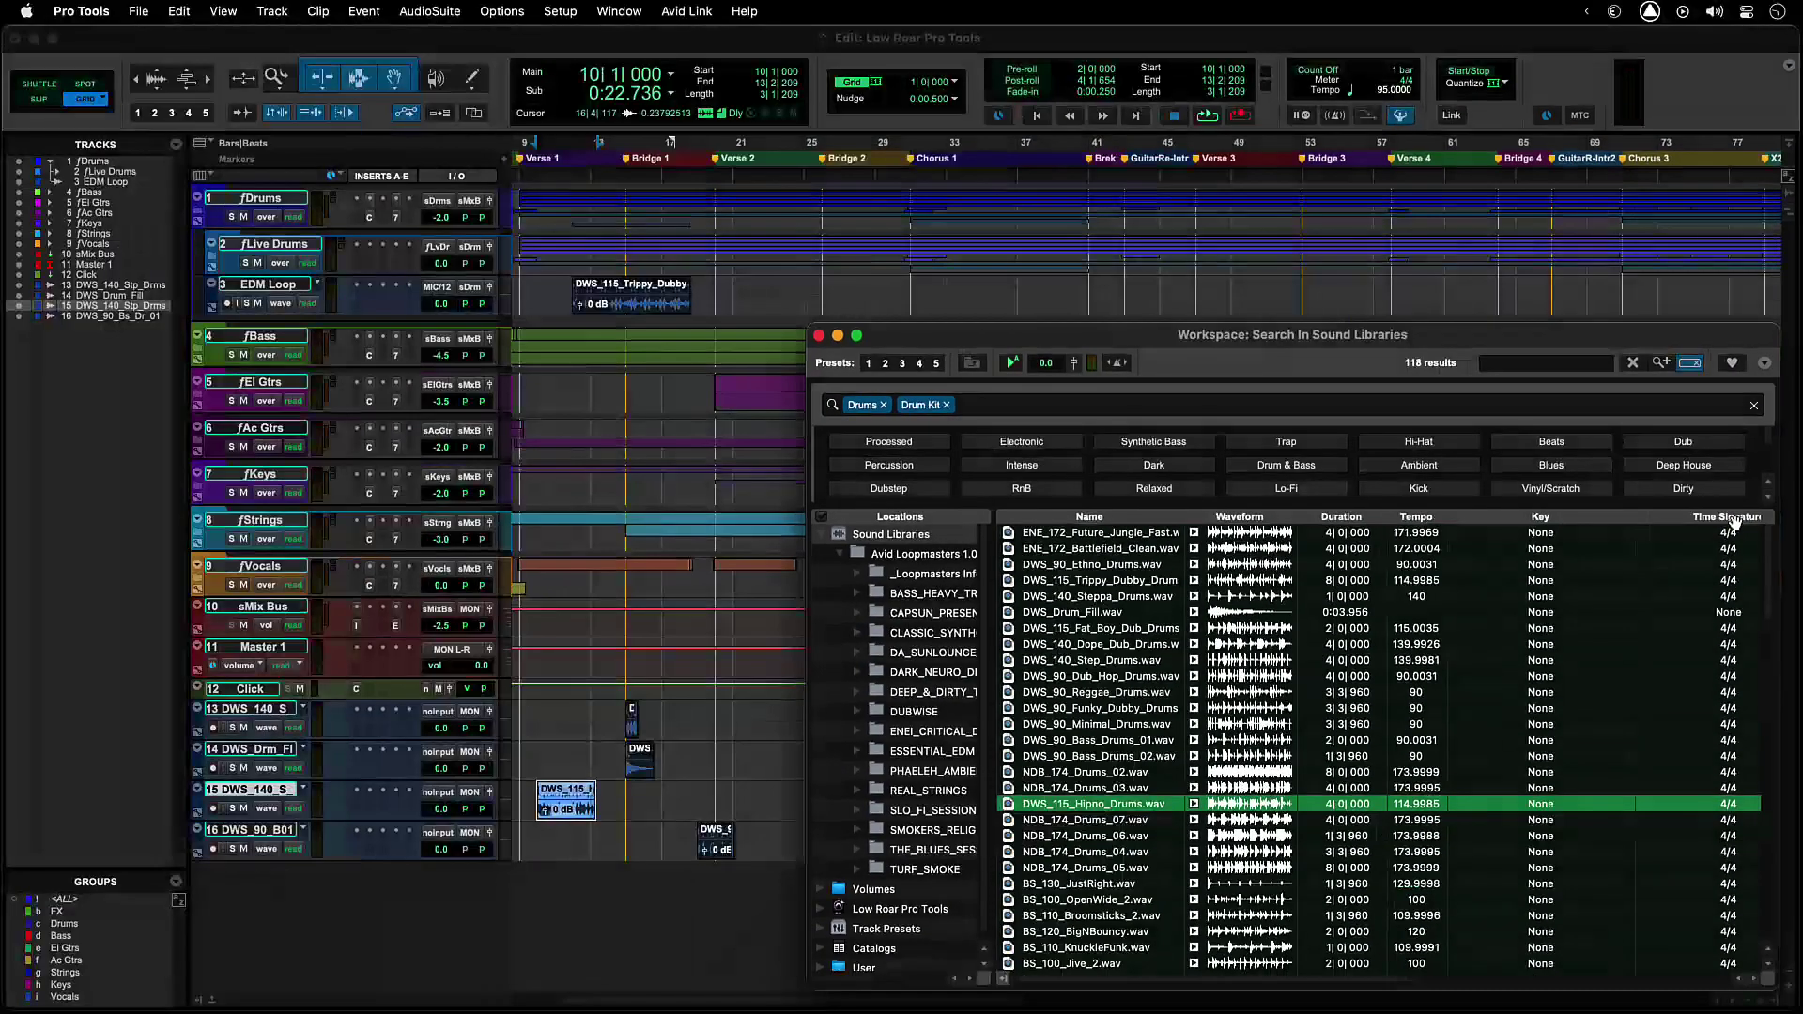
drag(1123, 675, 683, 721)
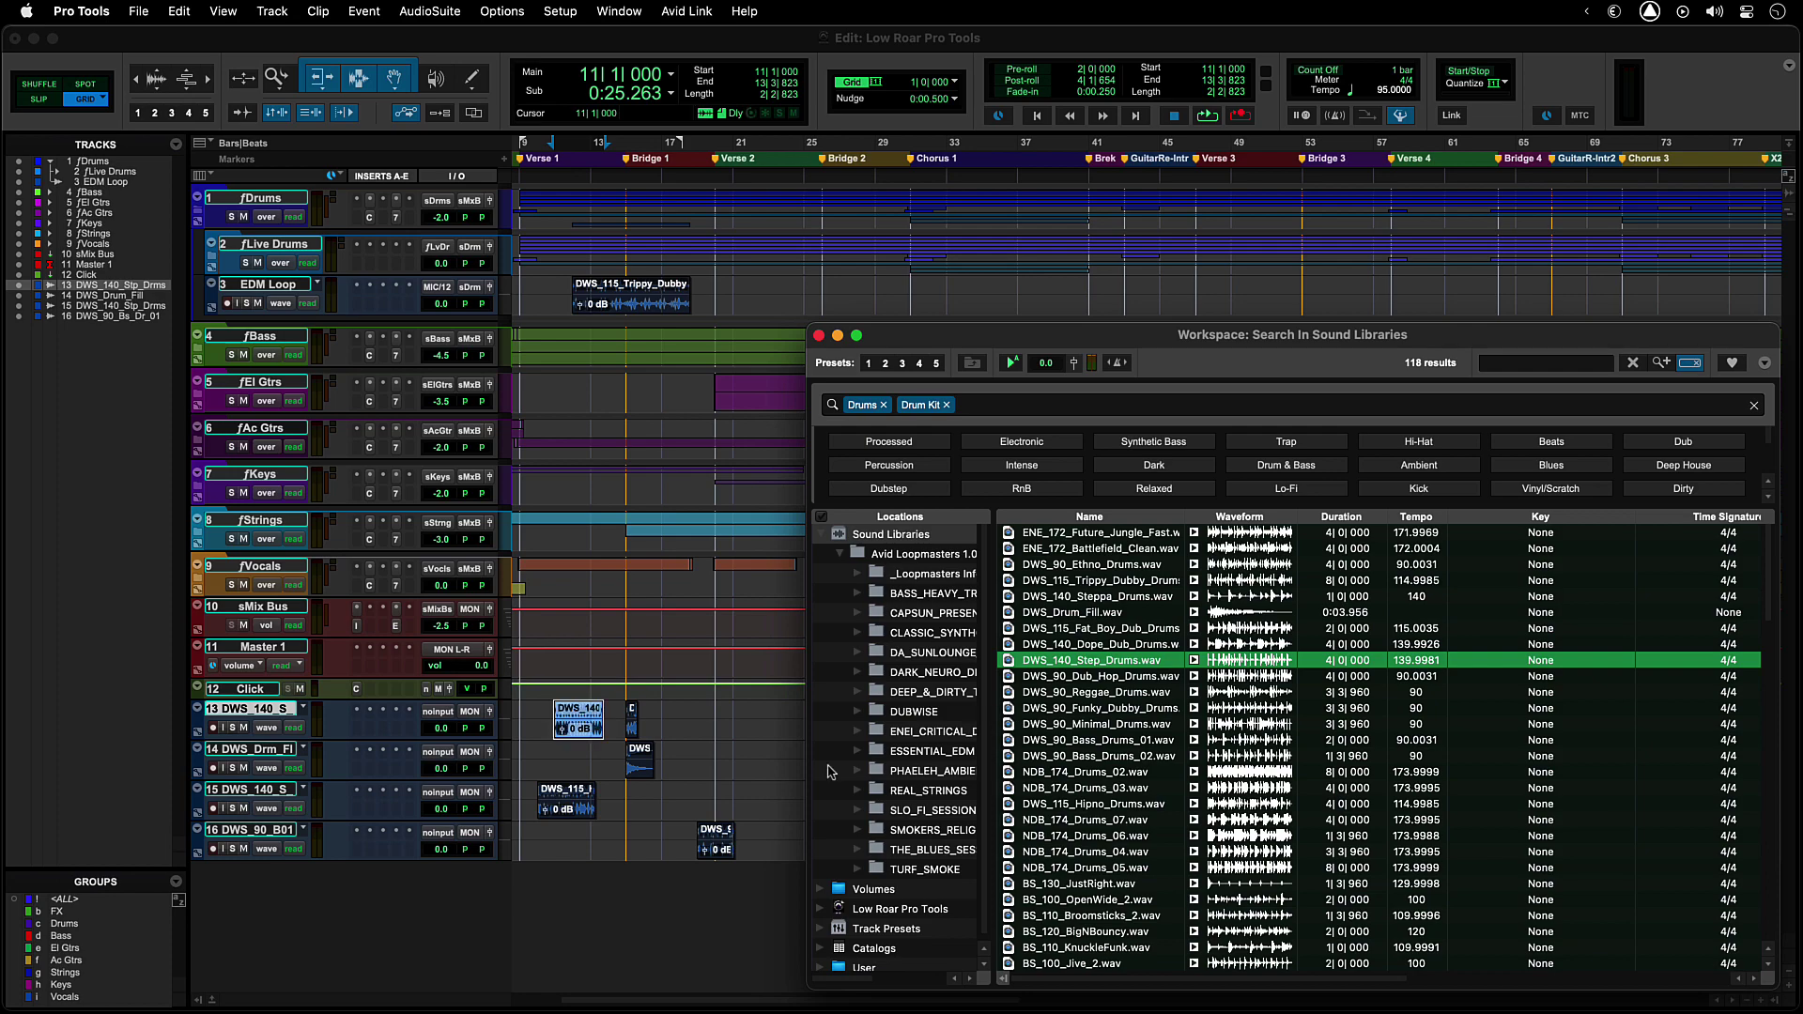
drag(1026, 709, 684, 765)
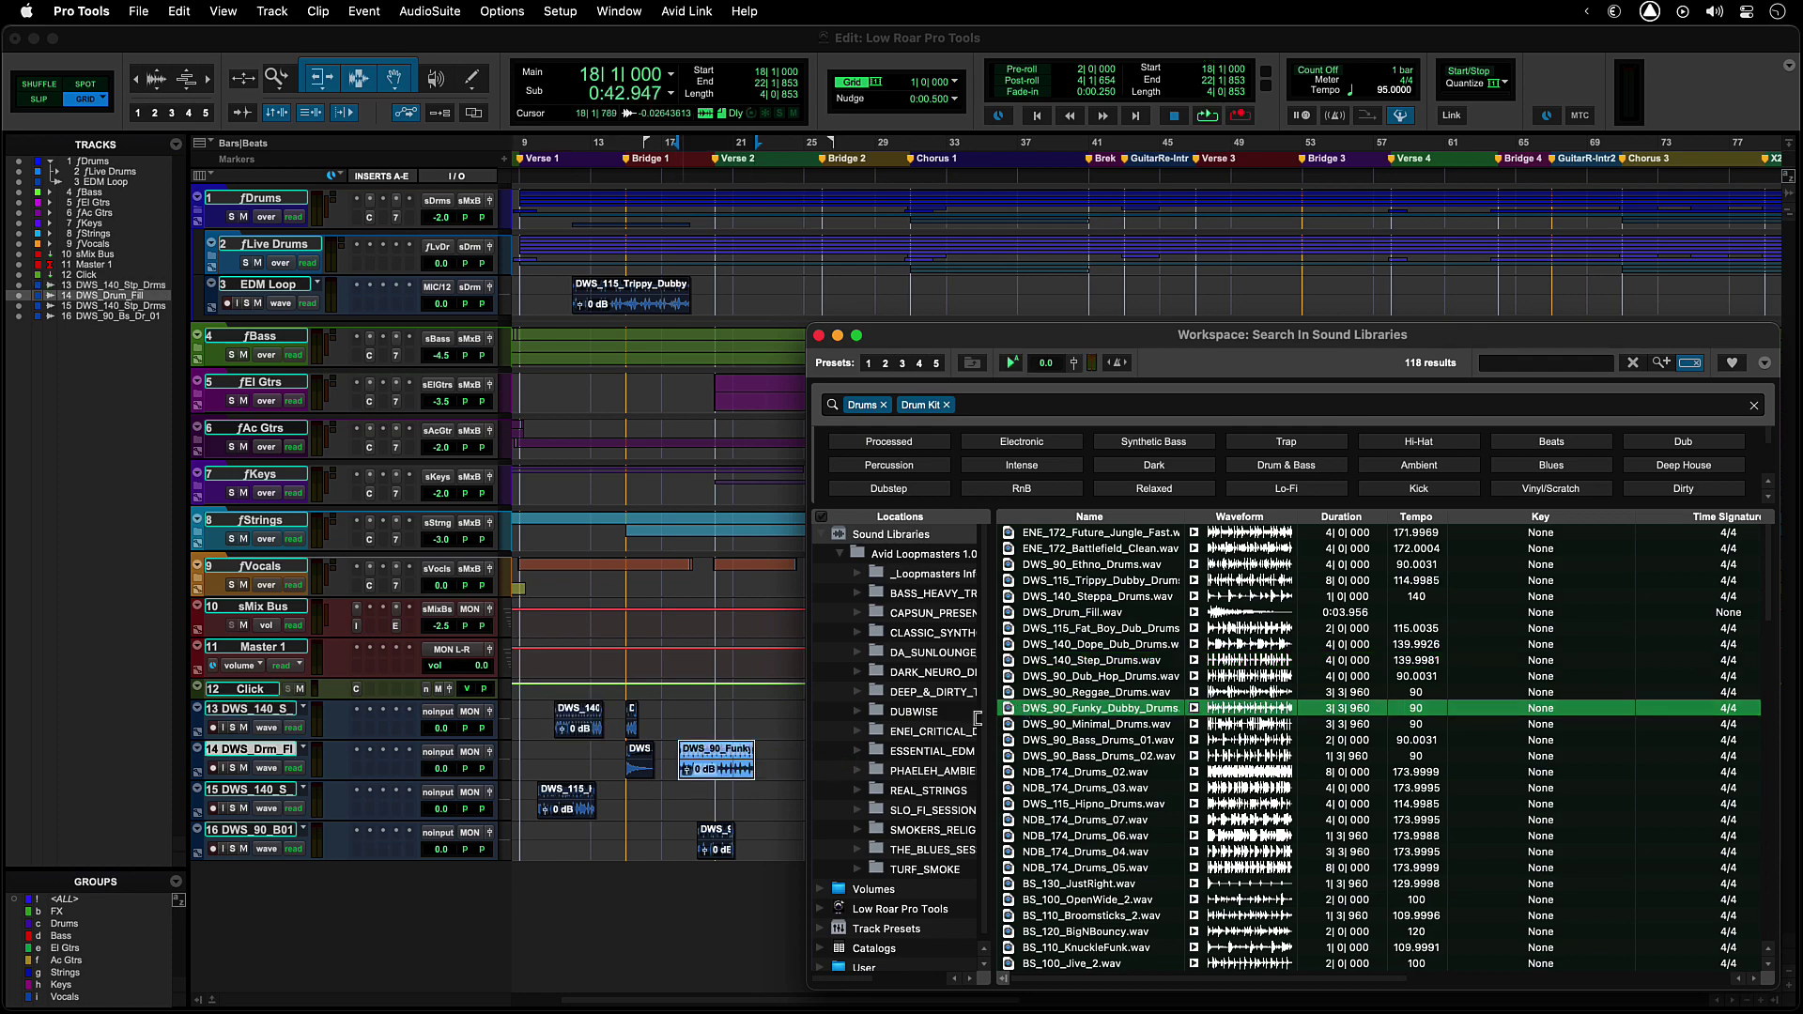